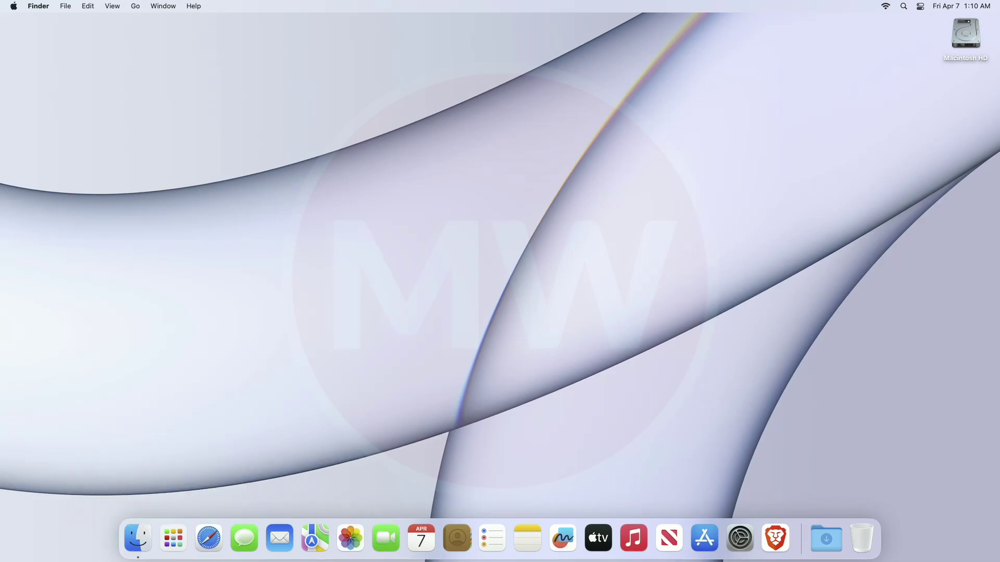
Step: Launch Terminal through a Spotlight search for 'terminal'
{"action": "key", "text": "super+space"}
{"action": "type", "text": "terminal"}
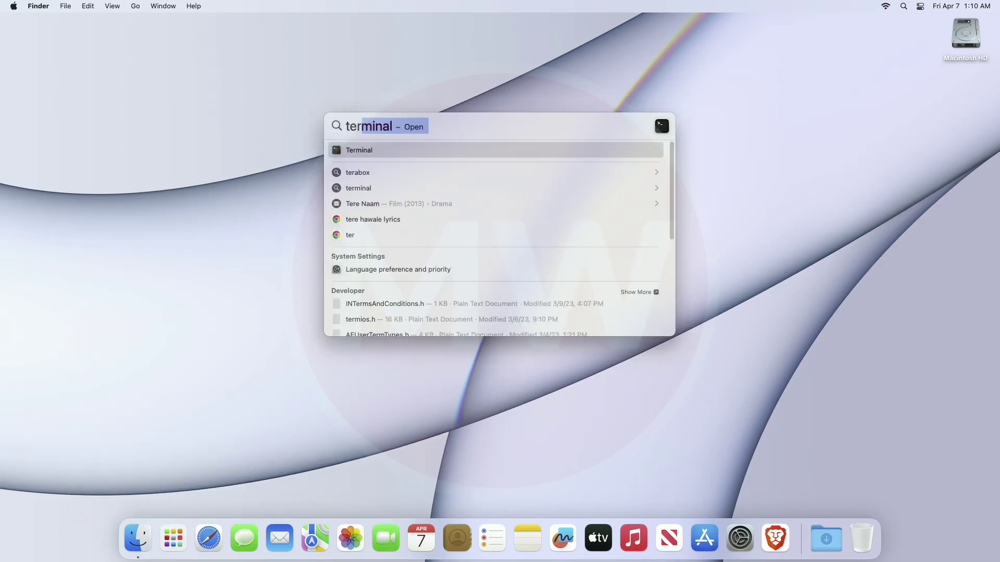
{"action": "key", "text": "Return"}
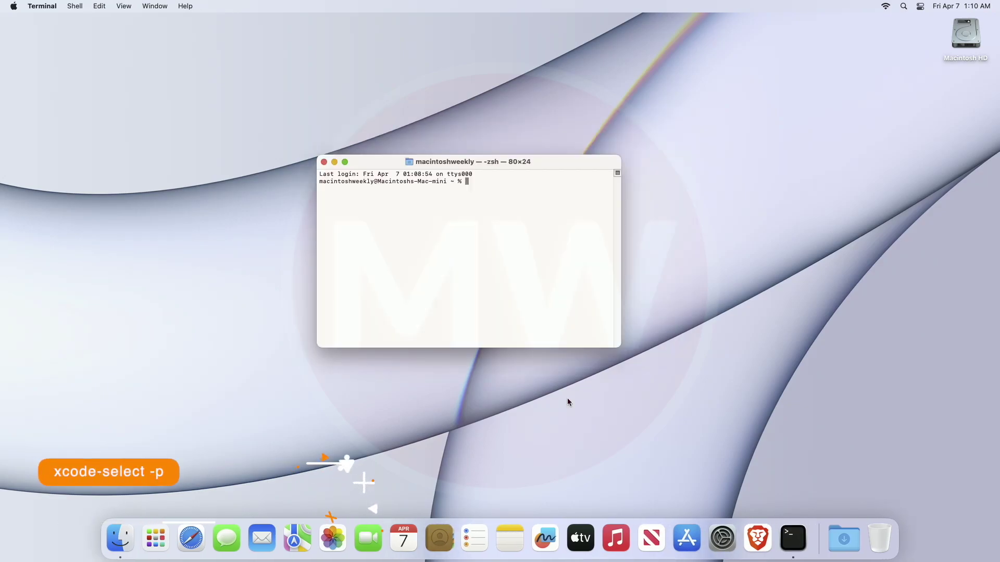
{"action": "type", "text": "xcod"}
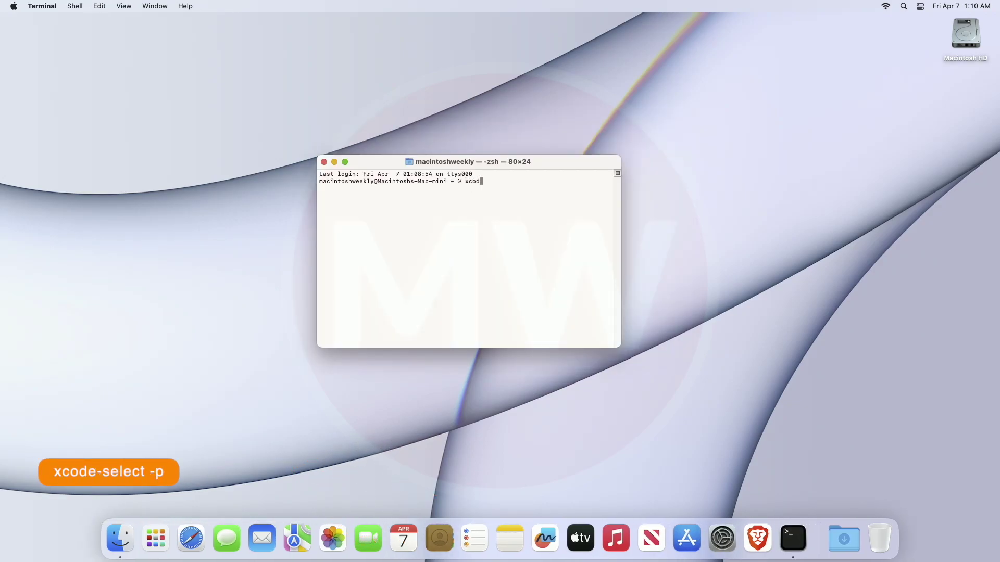
{"action": "type", "text": "e-sel"}
{"action": "type", "text": "ect -p"}
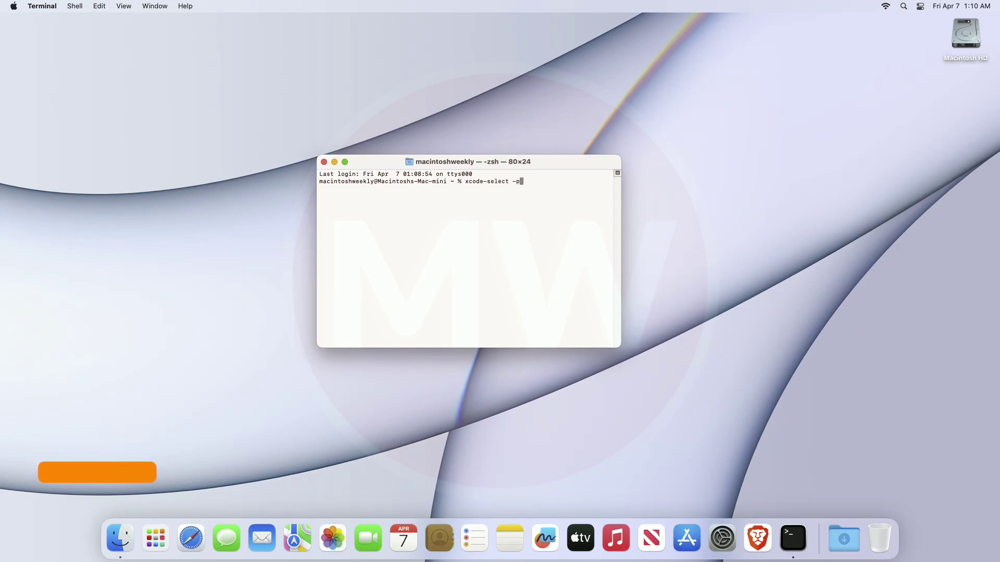
Step: Run xcode-select -p and select the reported /Library/Developer/CommandLineTools path
{"action": "key", "text": "Return"}
{"action": "left_click_drag", "start_coordinate": [320, 188], "coordinate": [447, 188]}
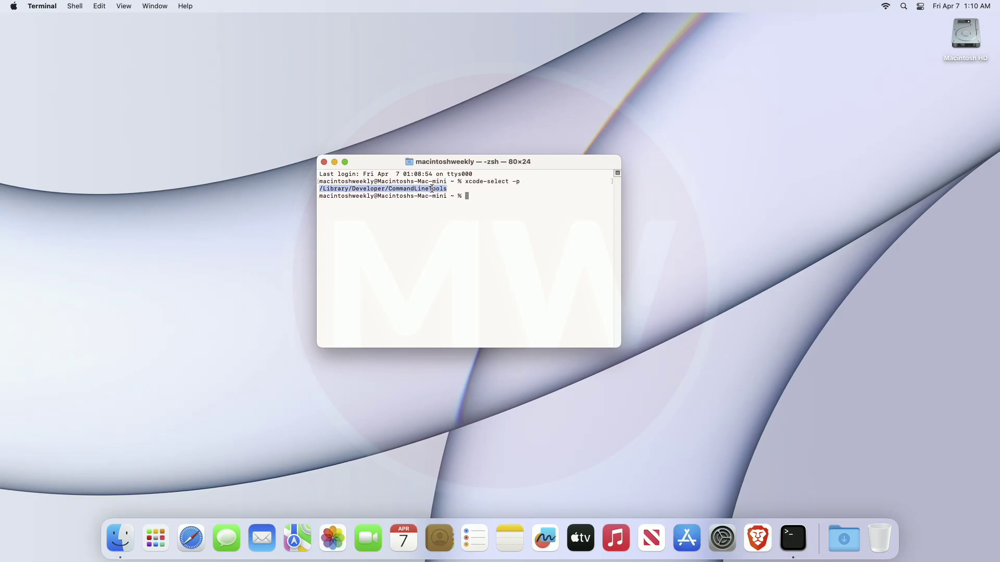
Step: Run sudo rm -rf on the pasted CommandLineTools path and enter the admin password
{"action": "left_click", "coordinate": [485, 201]}
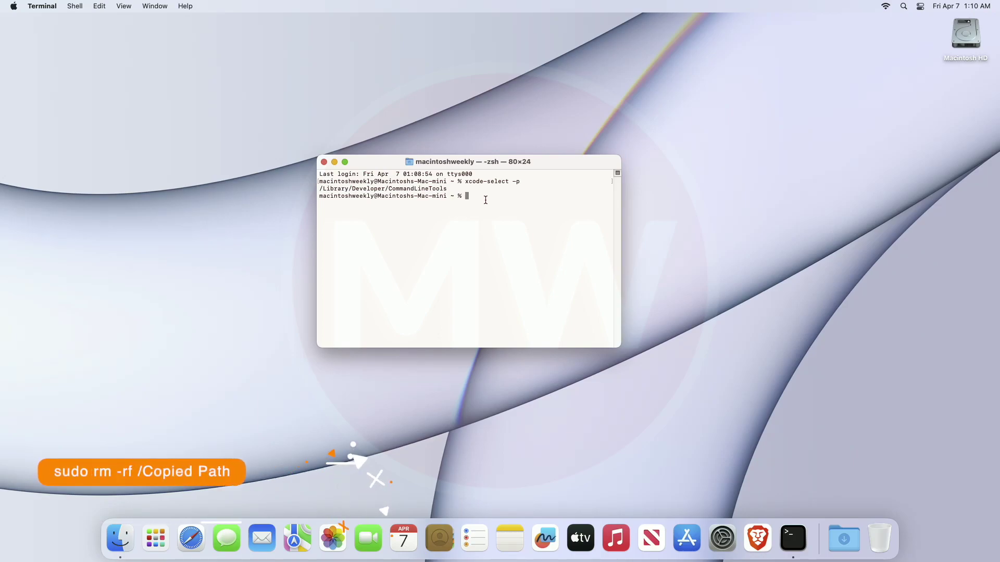
{"action": "type", "text": "sudo rm -rf"}
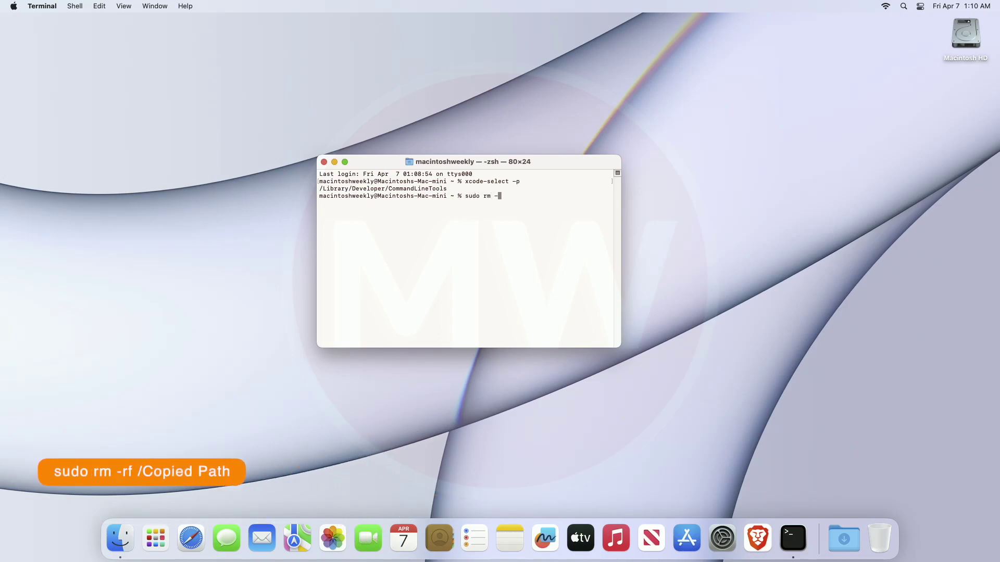
{"action": "type", "text": "/Library/Developer/CommandLineTools"}
{"action": "key", "text": "Return"}
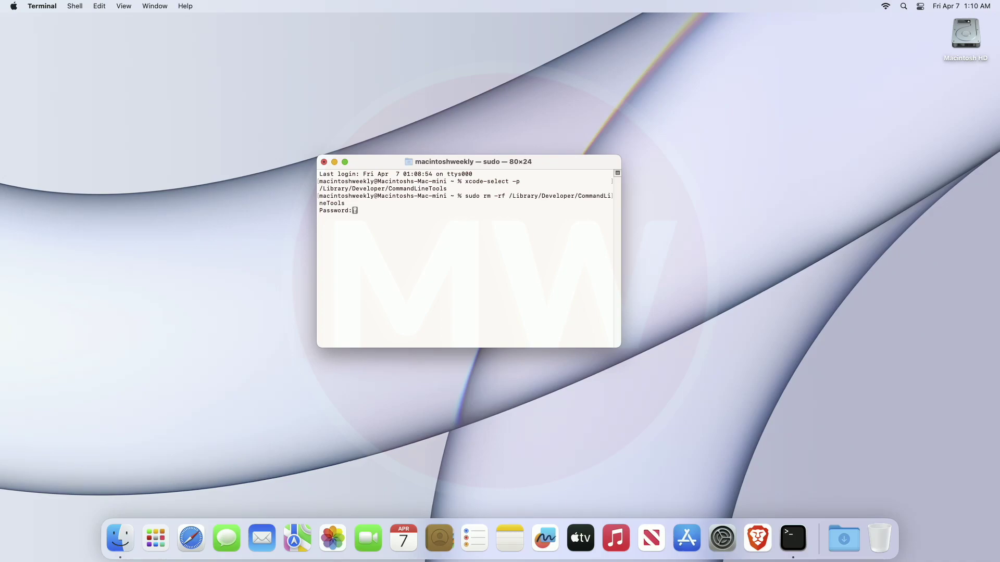
{"action": "key", "text": "Return"}
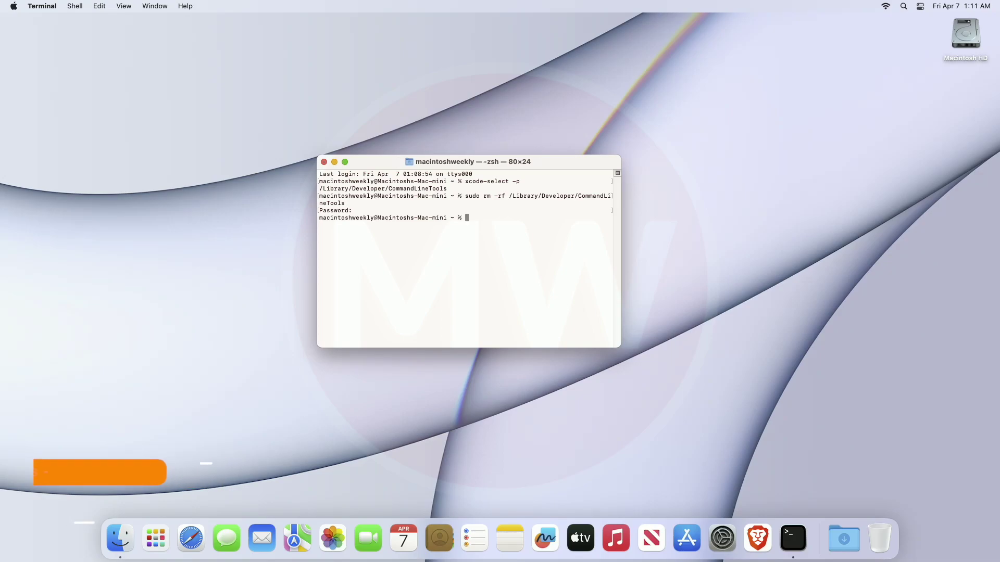
{"action": "type", "text": "ls -la /Lib"}
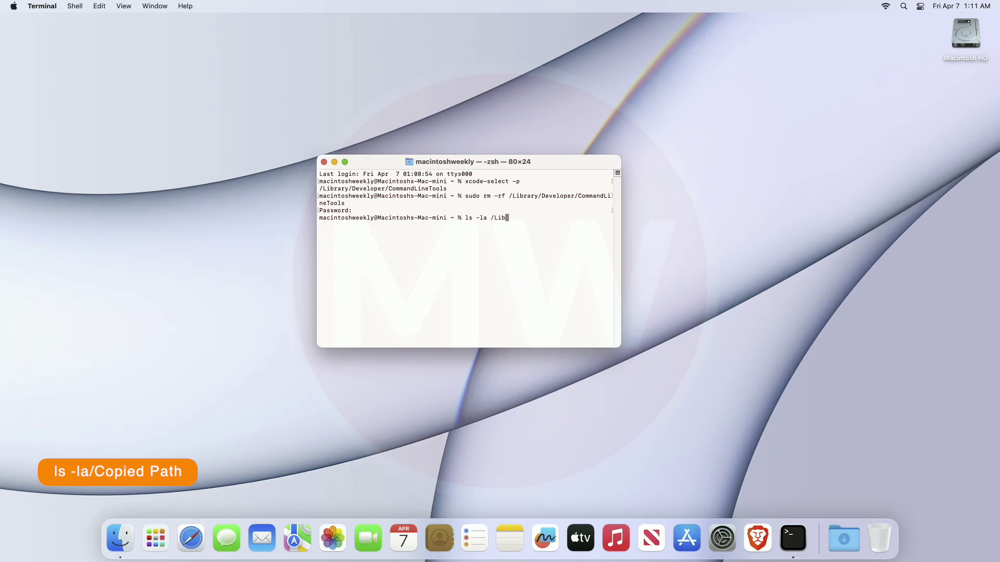
{"action": "type", "text": "rary/De"}
{"action": "type", "text": "velope"}
{"action": "type", "text": "r"}
Step: Run ls -la /Library/Developer, which lists only the . and .. entries
{"action": "key", "text": "Return"}
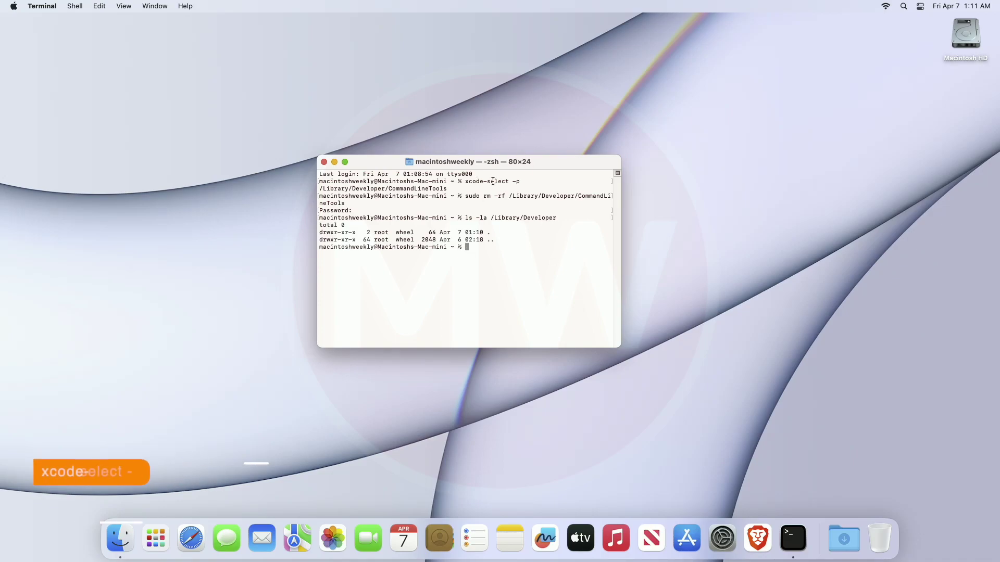
Step: Copy the earlier xcode-select -p command and rerun it, which now reports no developer directory
{"action": "left_click_drag", "start_coordinate": [465, 181], "coordinate": [519, 181]}
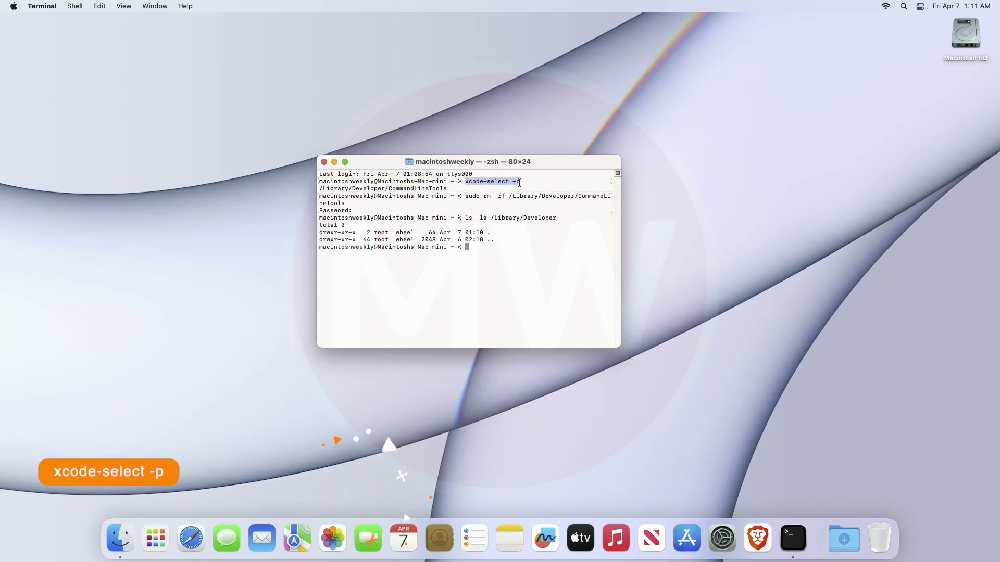
{"action": "key", "text": "super+c"}
{"action": "left_click", "coordinate": [516, 247]}
{"action": "key", "text": "super+v"}
{"action": "key", "text": "Return"}
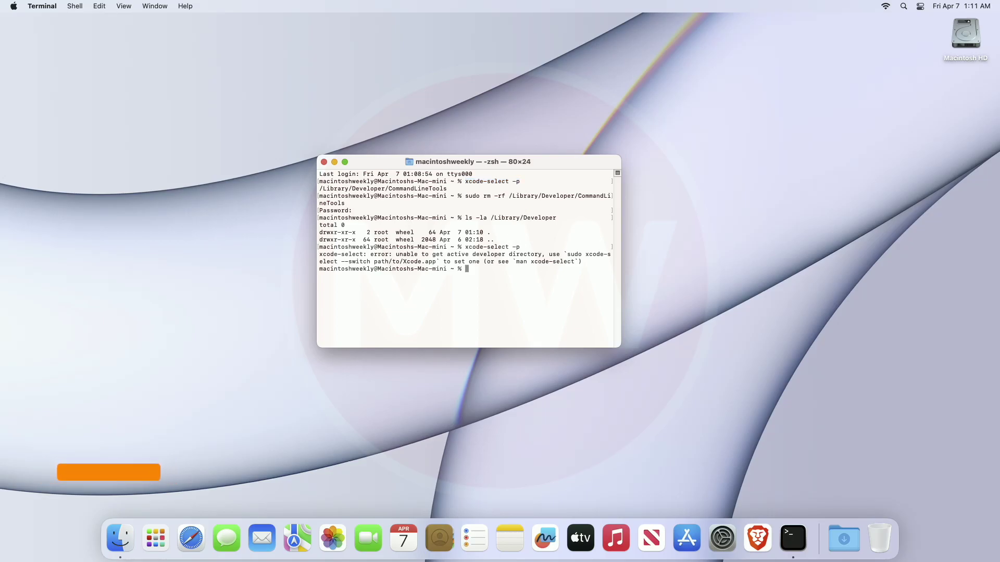